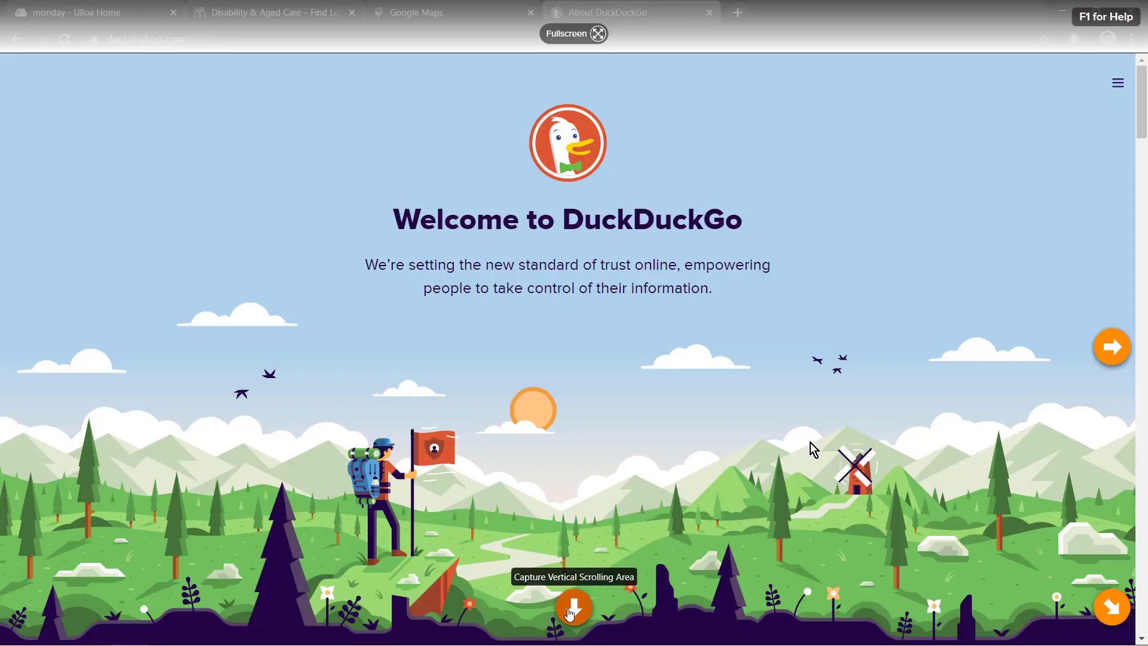
# Step: Capture the whole scrolling Mable webpage into a 1899 x 11596 px image in Snagit Editor
pyautogui.click(572, 607)
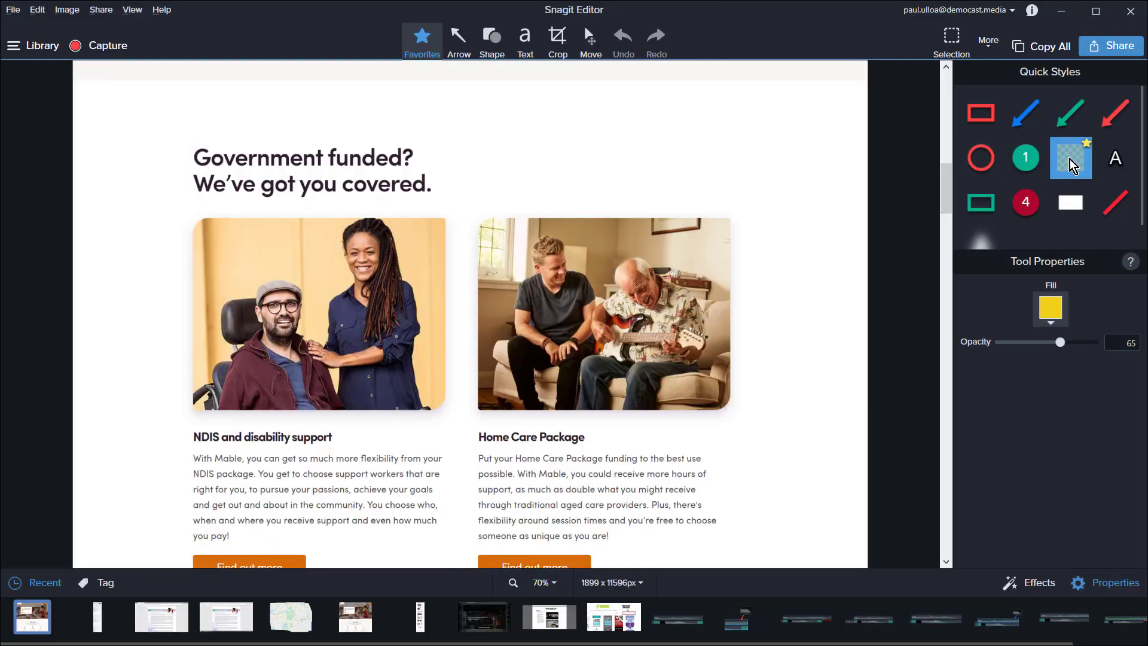
# Step: Highlight the 'Government funded?' heading in yellow and pick the red arrow annotation style
pyautogui.moveTo(185, 141)
pyautogui.mouseDown()
pyautogui.moveTo(473, 200)
pyautogui.moveTo(454, 204)
pyautogui.mouseUp()
pyautogui.click(1116, 120)
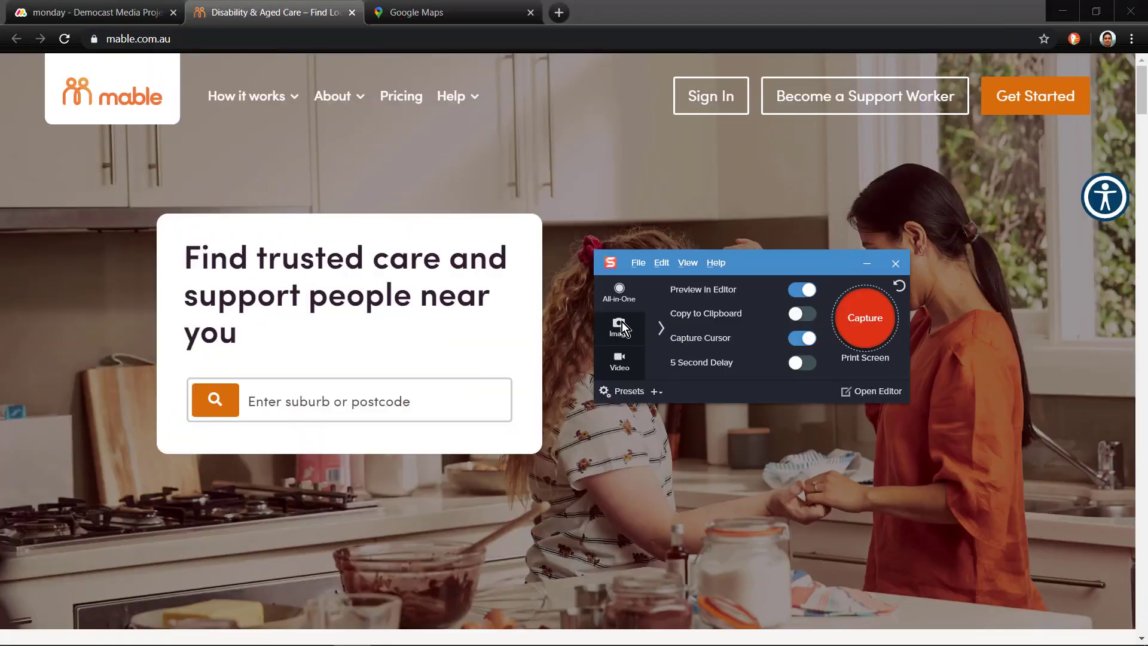
# Step: Set Snagit to Image mode with Scrolling Window selection and start capturing the Mable page
pyautogui.click(621, 326)
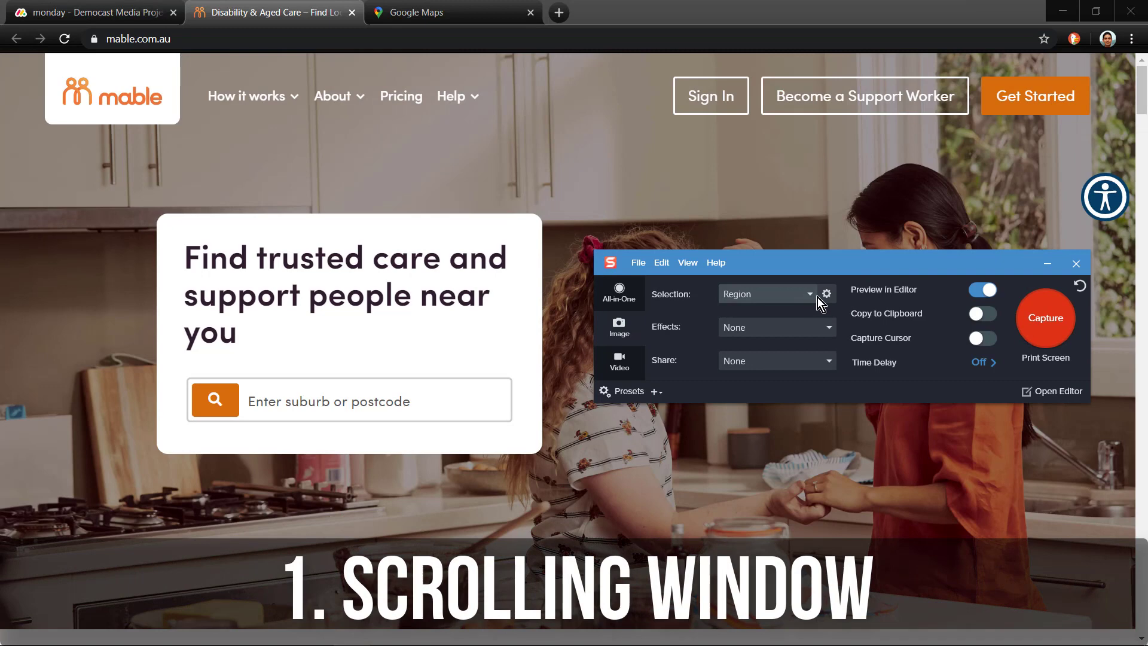
pyautogui.click(814, 297)
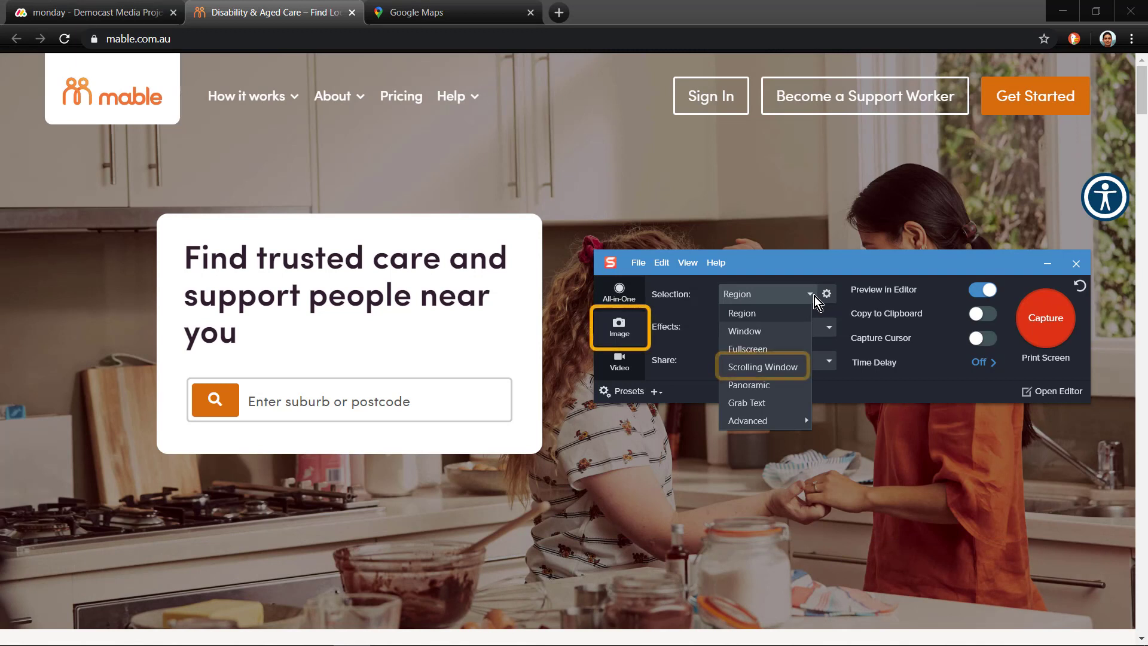
pyautogui.click(791, 372)
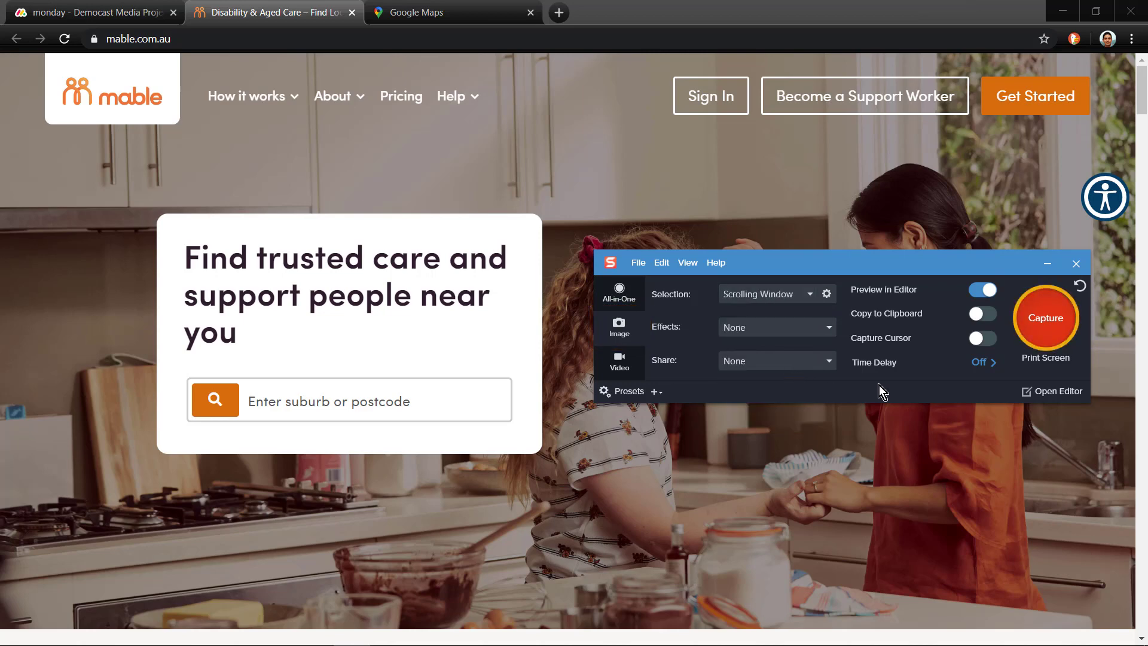
pyautogui.click(1038, 323)
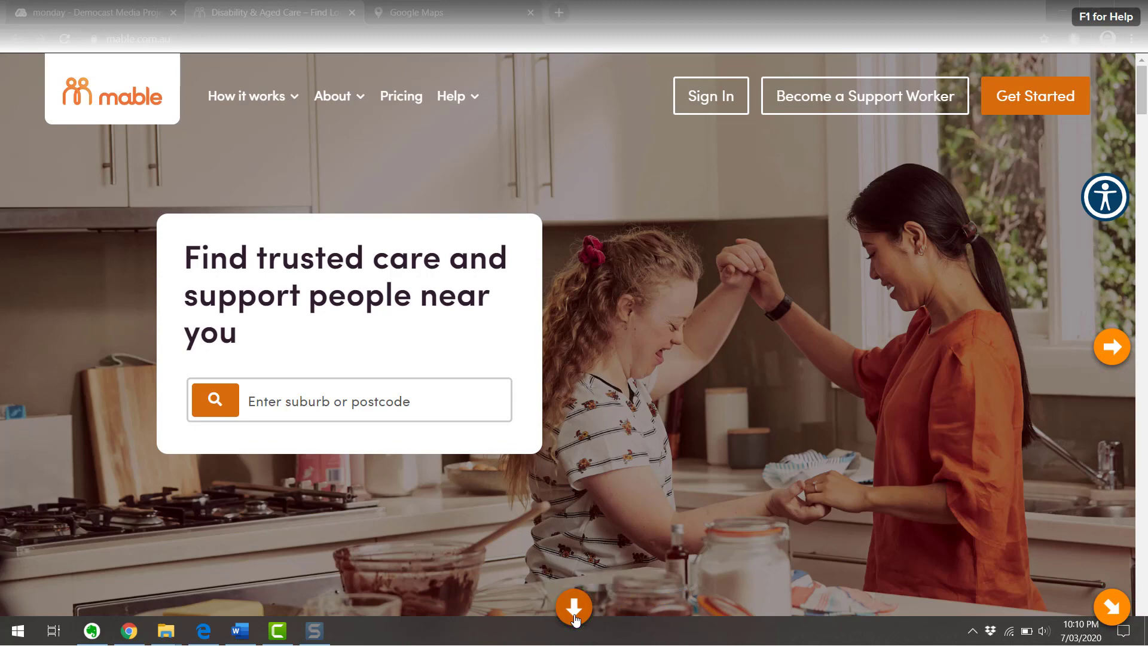
# Step: Scroll-capture the Mable page downward so the 1899 x 11596 px image opens in the editor
pyautogui.click(574, 610)
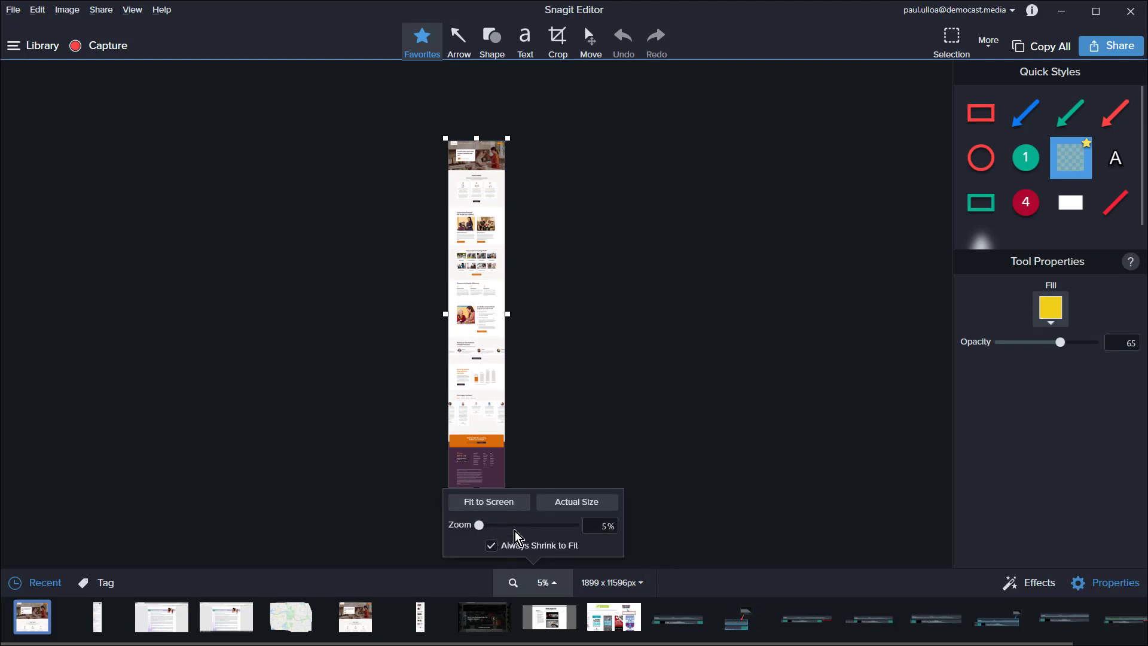
# Step: View the long page capture at Actual Size and scroll down the canvas
pyautogui.click(551, 506)
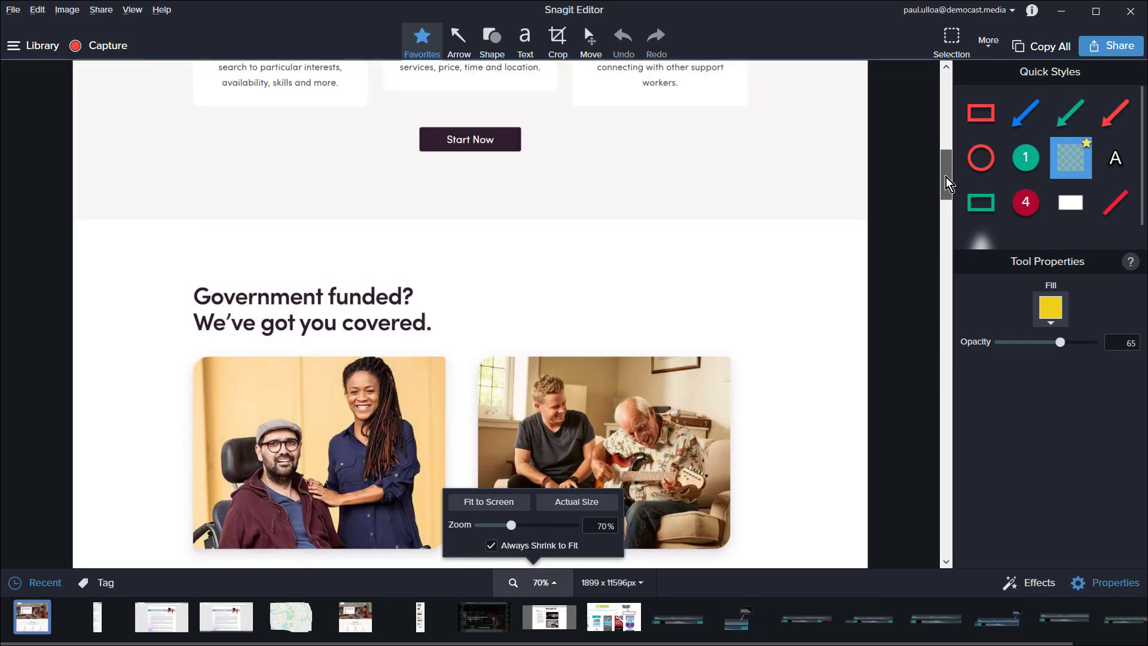
pyautogui.moveTo(949, 184); pyautogui.dragTo(951, 196)
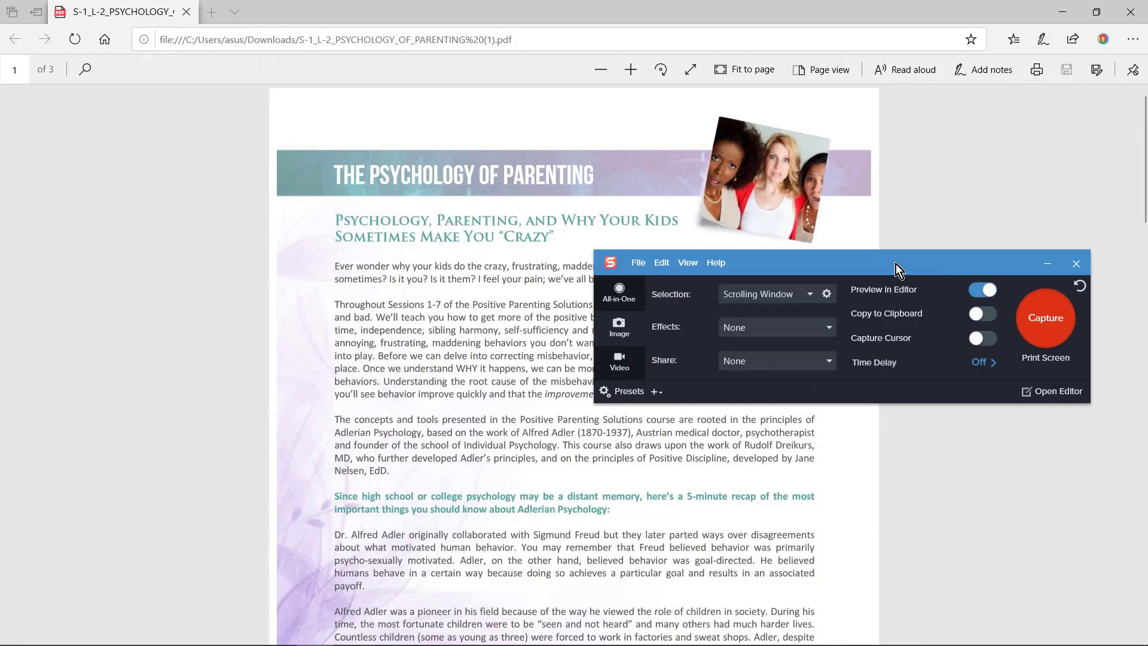
# Step: Choose Panoramic selection and mark a roughly 1021 x 614 region over the PDF's first page top
pyautogui.click(806, 295)
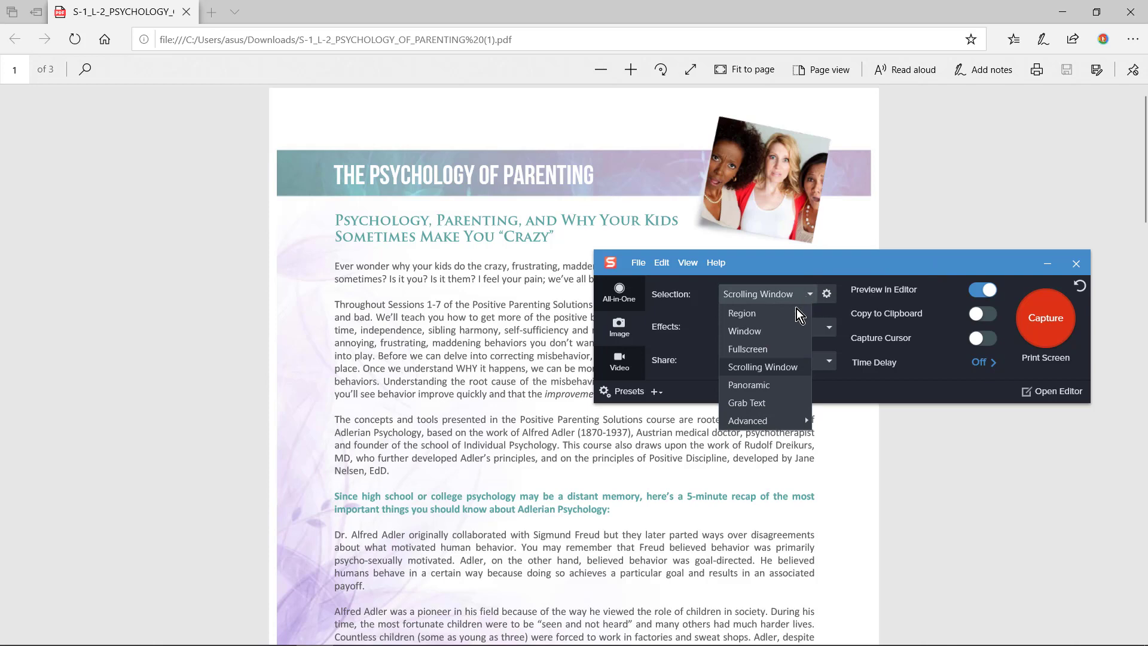
pyautogui.click(785, 387)
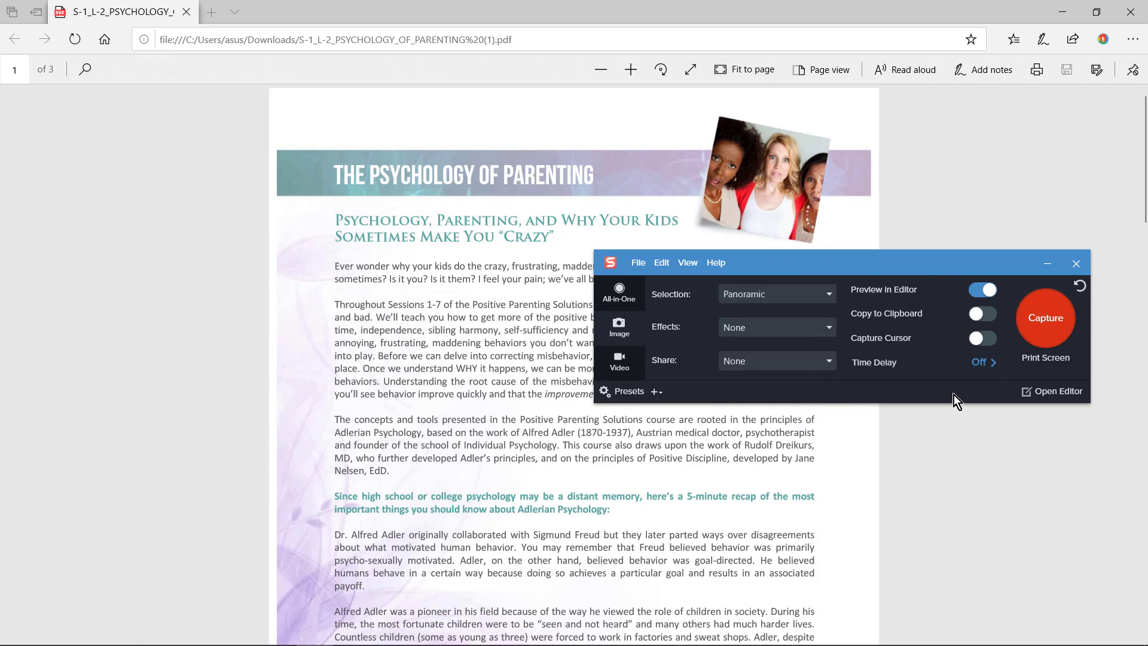
pyautogui.click(1034, 329)
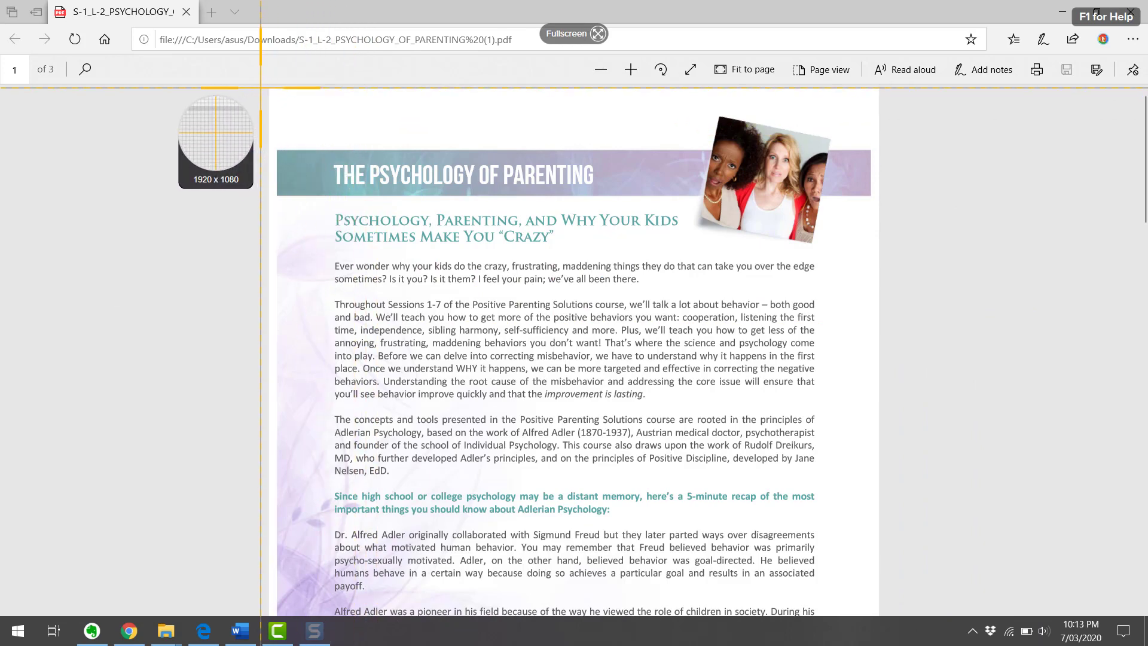
pyautogui.moveTo(269, 88); pyautogui.dragTo(879, 454)
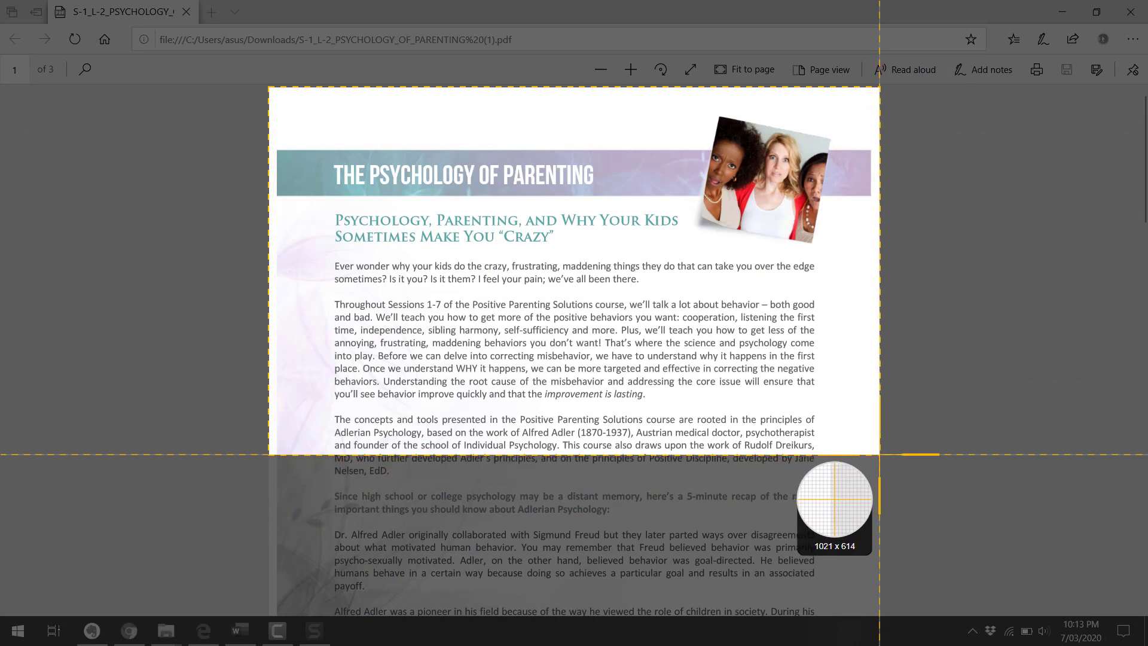
pyautogui.moveTo(879, 454); pyautogui.dragTo(878, 454)
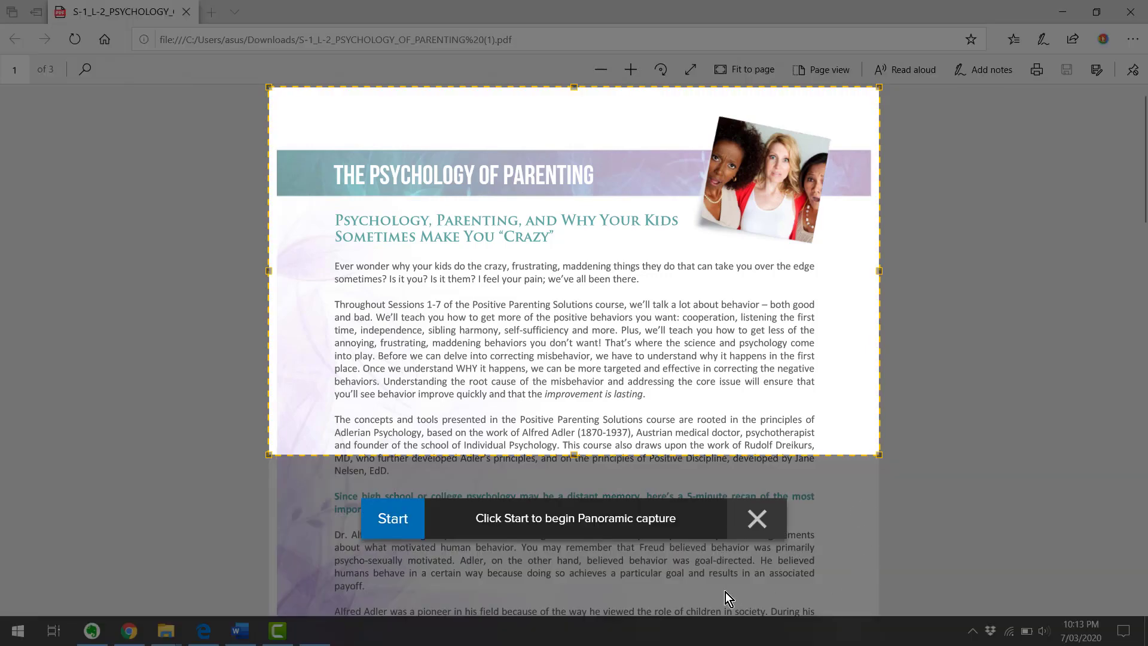
# Step: Record the panoramic capture while scrolling the PDF to page 3, producing a 1020 x 3675 px image
pyautogui.click(393, 522)
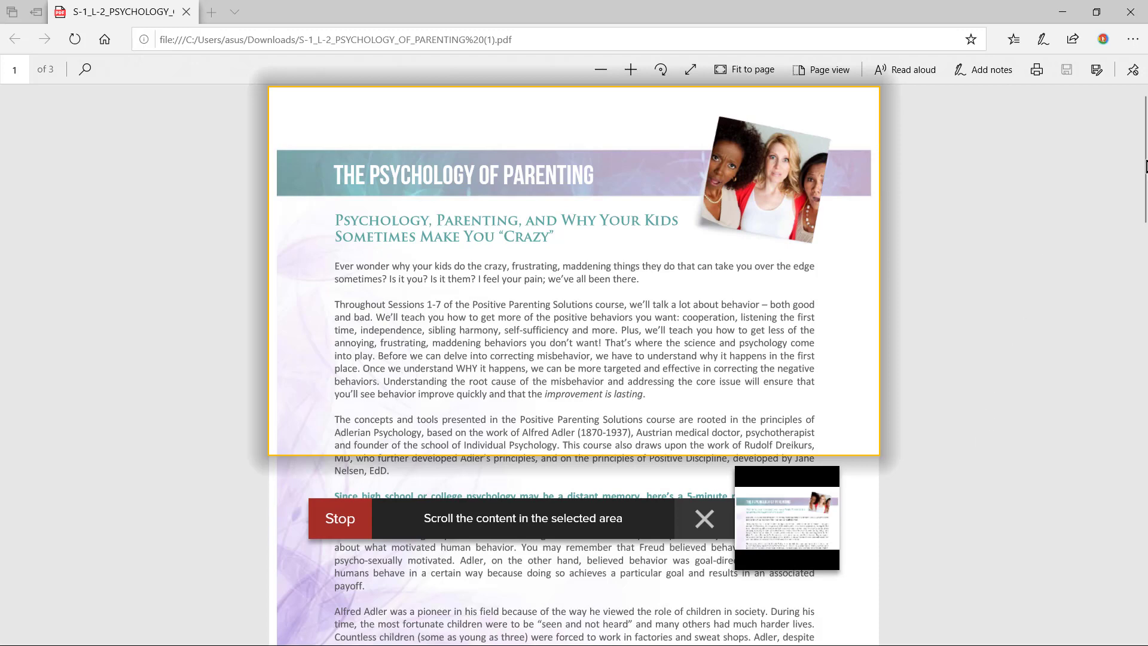
pyautogui.moveTo(1143, 161); pyautogui.dragTo(1146, 294)
pyautogui.moveTo(1130, 538); pyautogui.dragTo(1131, 570)
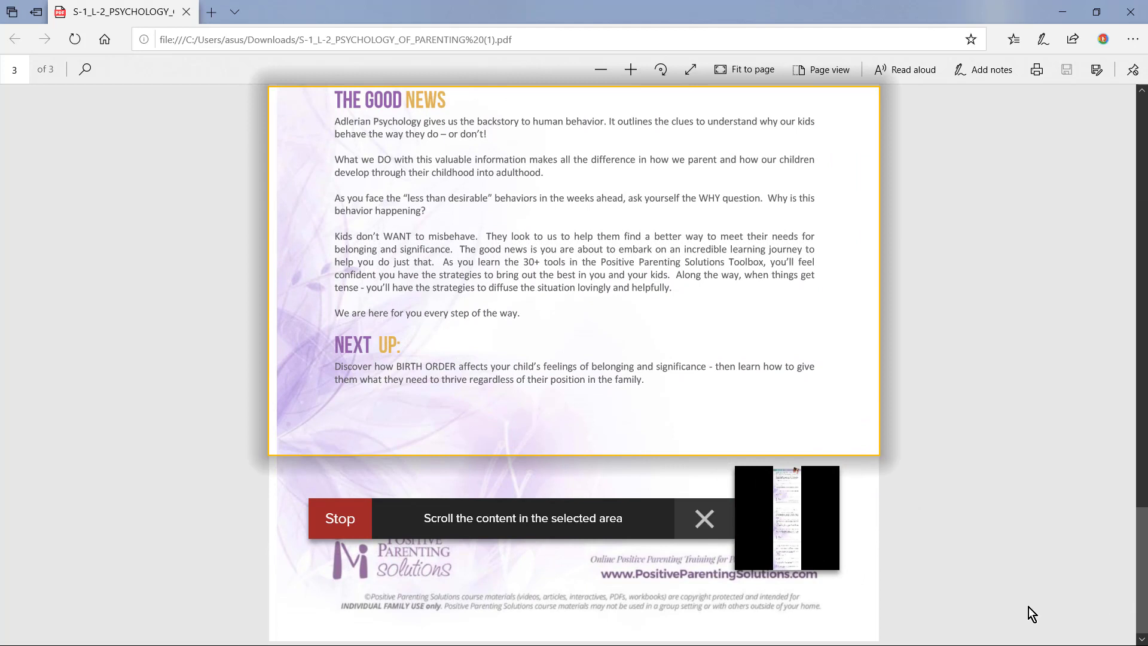
pyautogui.click(338, 524)
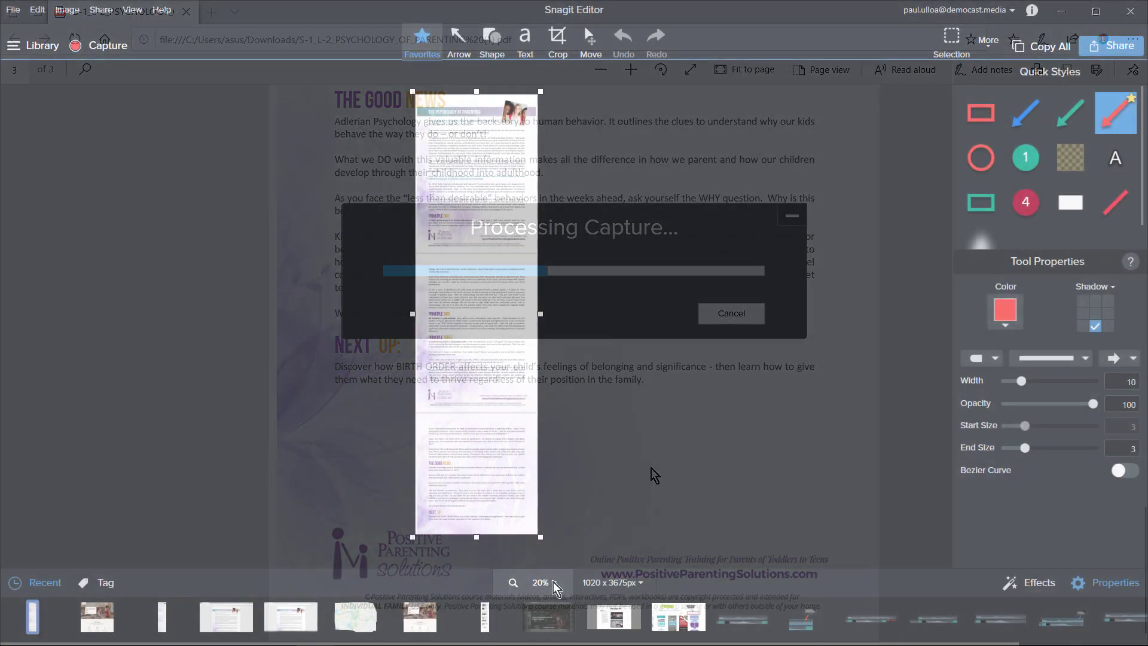
# Step: Zoom the long PDF capture to about 65% using the zoom popup
pyautogui.click(540, 582)
pyautogui.scroll(10, 491, 529)
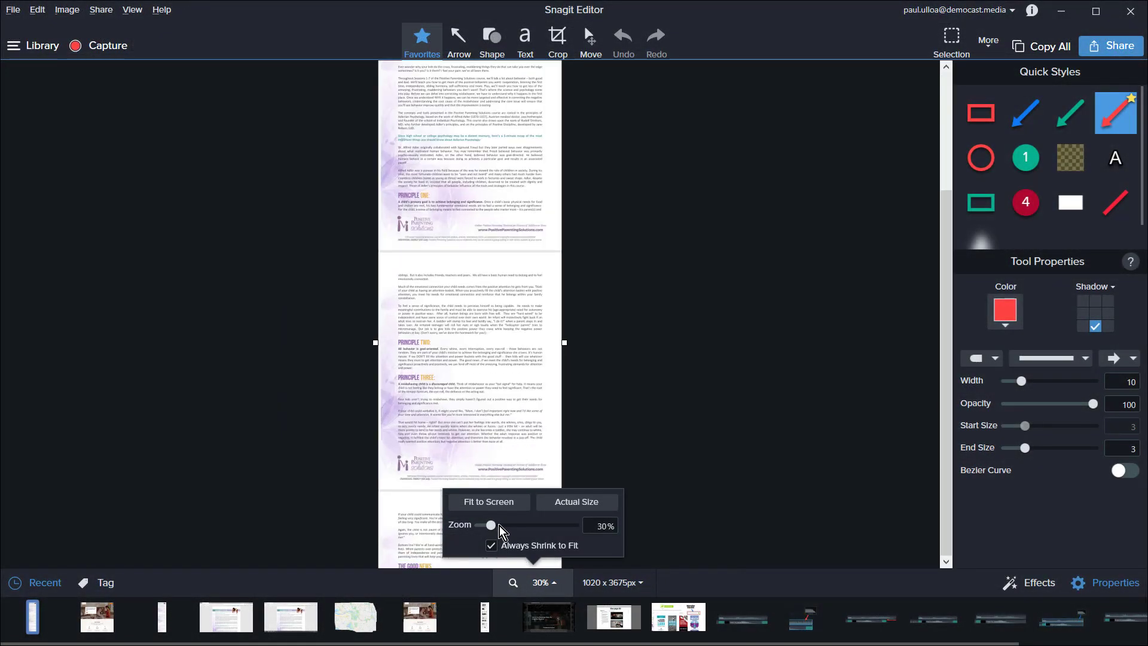
pyautogui.click(509, 525)
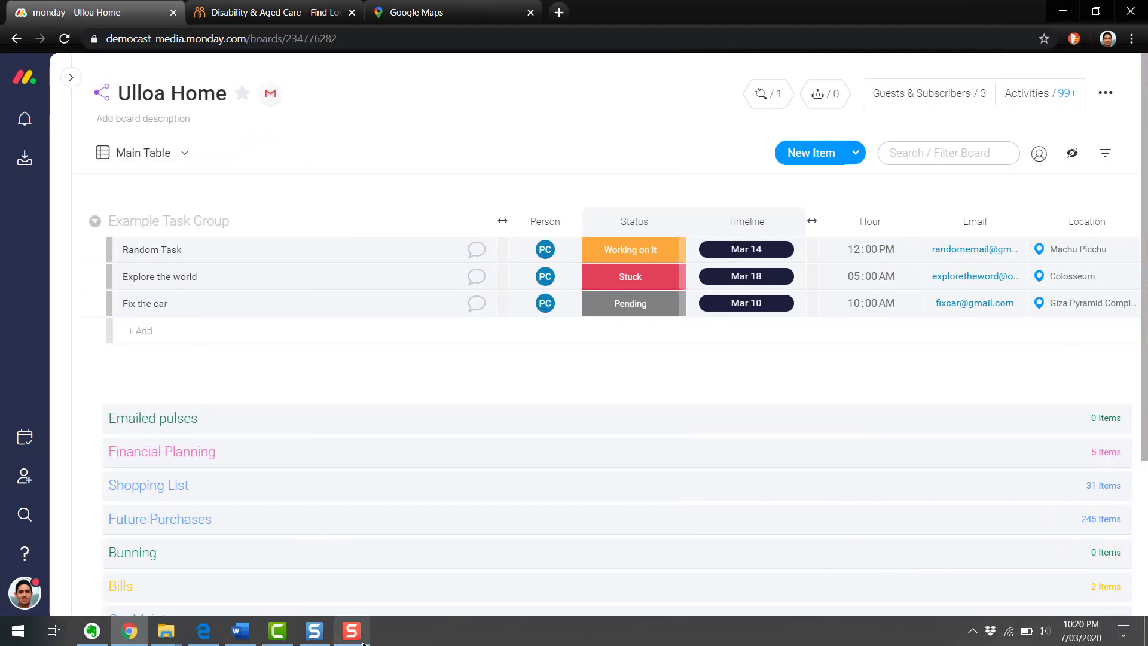
# Step: Mark the Example Task Group table on the monday.com board as the capture area
pyautogui.click(360, 641)
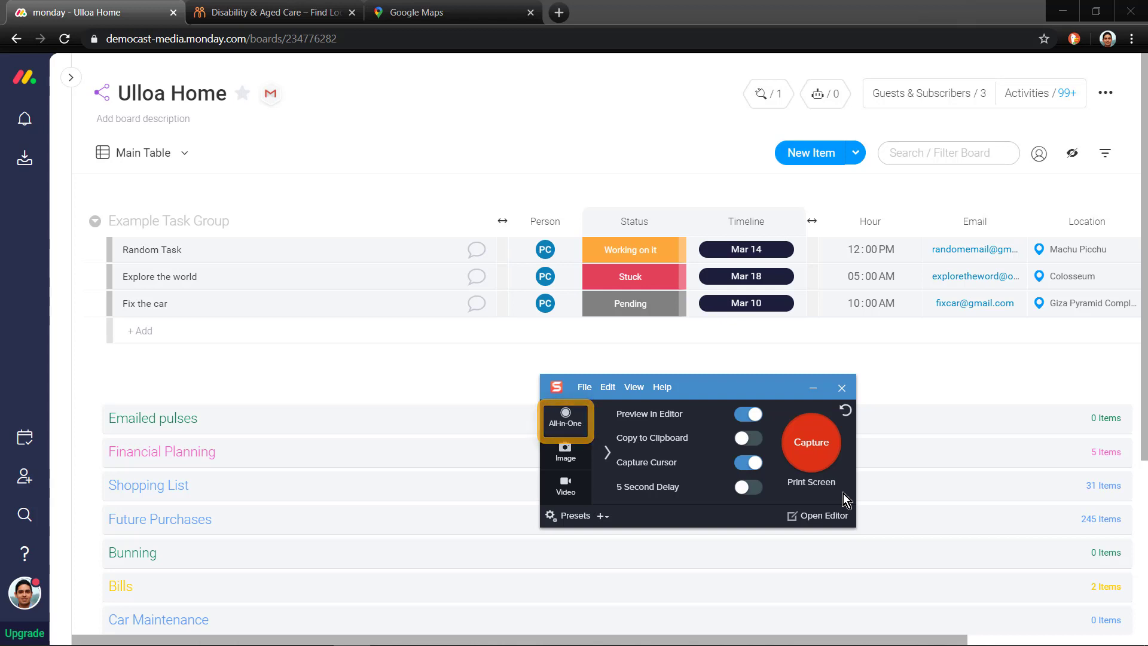
pyautogui.click(824, 445)
pyautogui.moveTo(81, 205); pyautogui.dragTo(1141, 318)
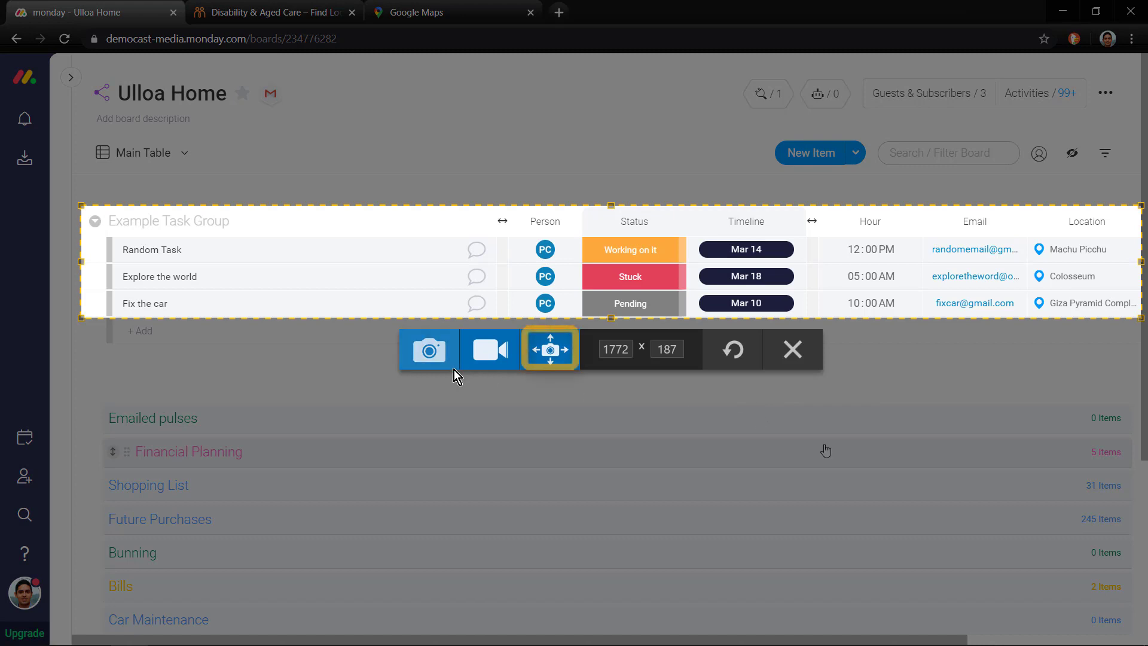
# Step: Record a panoramic capture scrolling right to the Link and Check columns, giving 2118 x 187 px
pyautogui.click(567, 359)
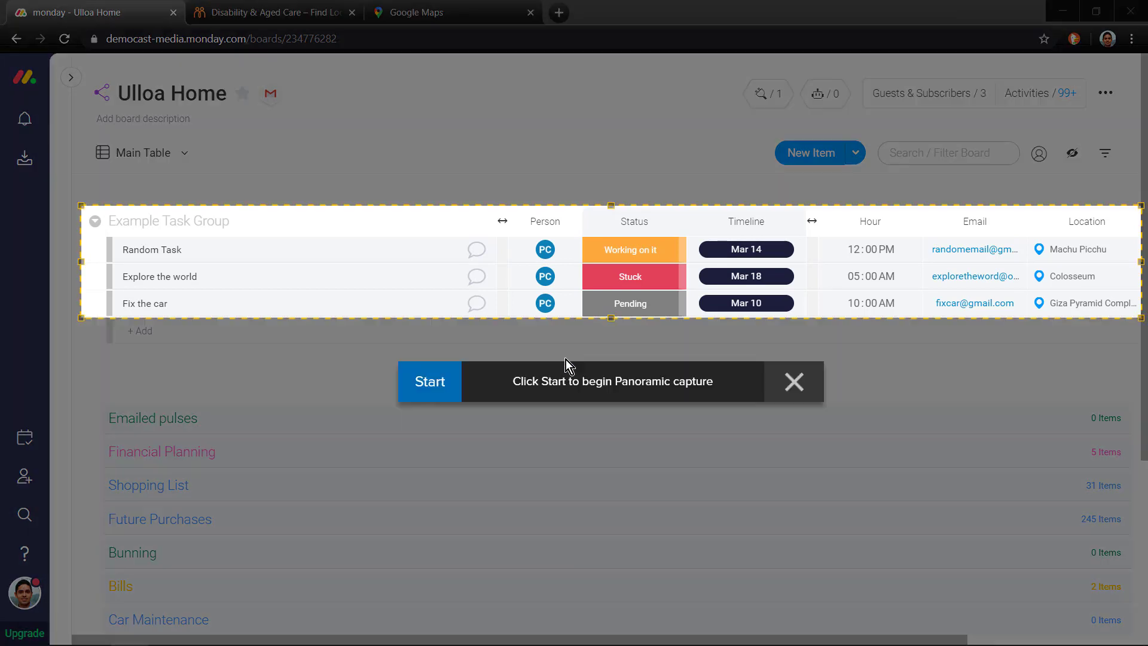
pyautogui.click(428, 395)
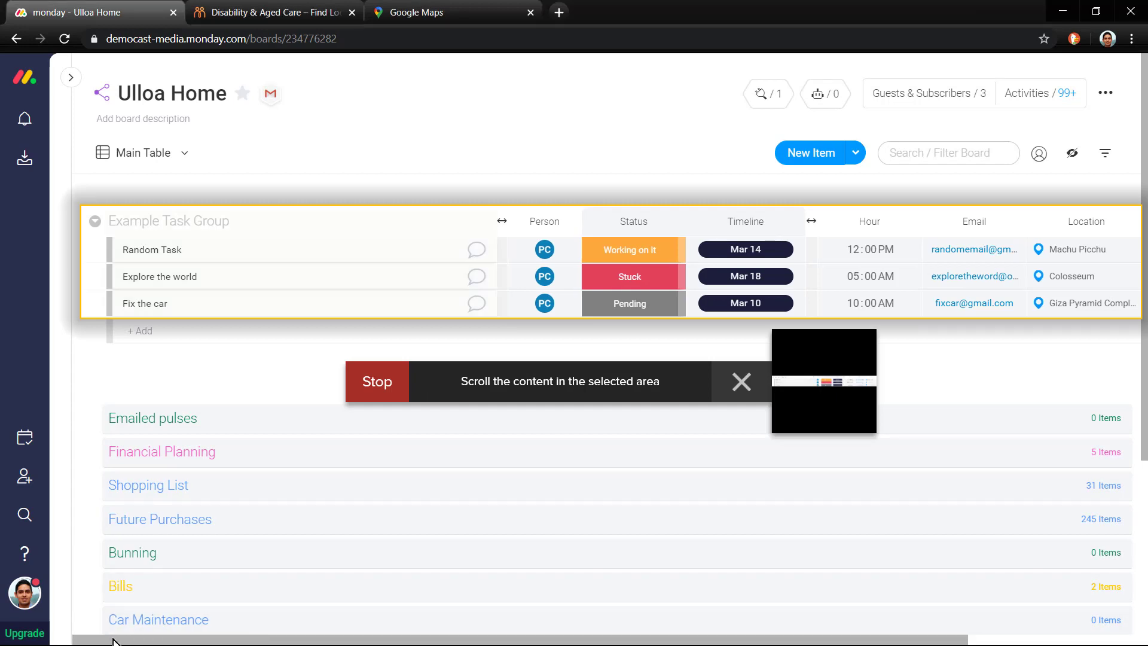
pyautogui.hscroll(3, 197, 642)
pyautogui.moveTo(180, 643); pyautogui.dragTo(289, 644)
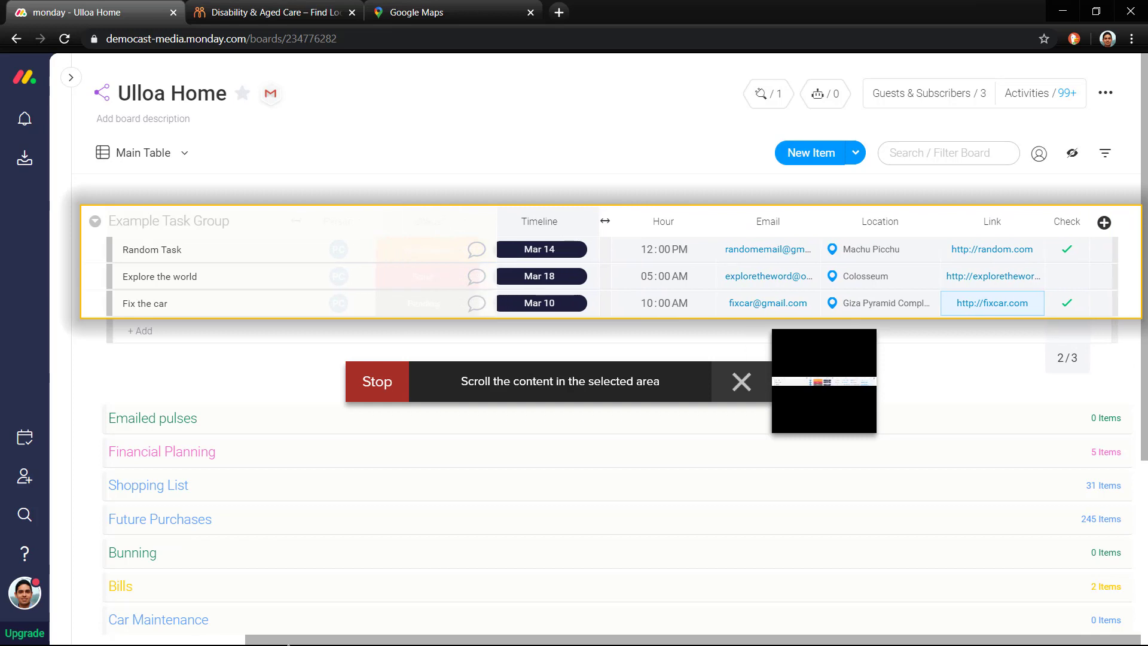
pyautogui.click(396, 387)
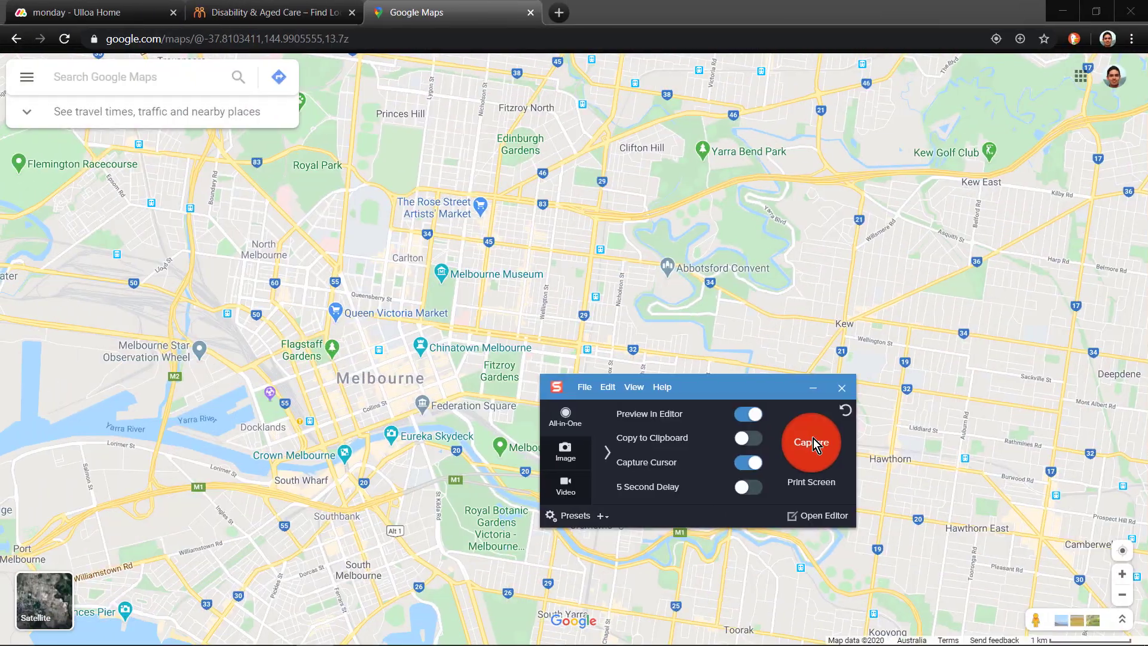
# Step: Mark the central Melbourne map area and start a panoramic capture
pyautogui.click(813, 439)
pyautogui.moveTo(957, 525); pyautogui.dragTo(1025, 512)
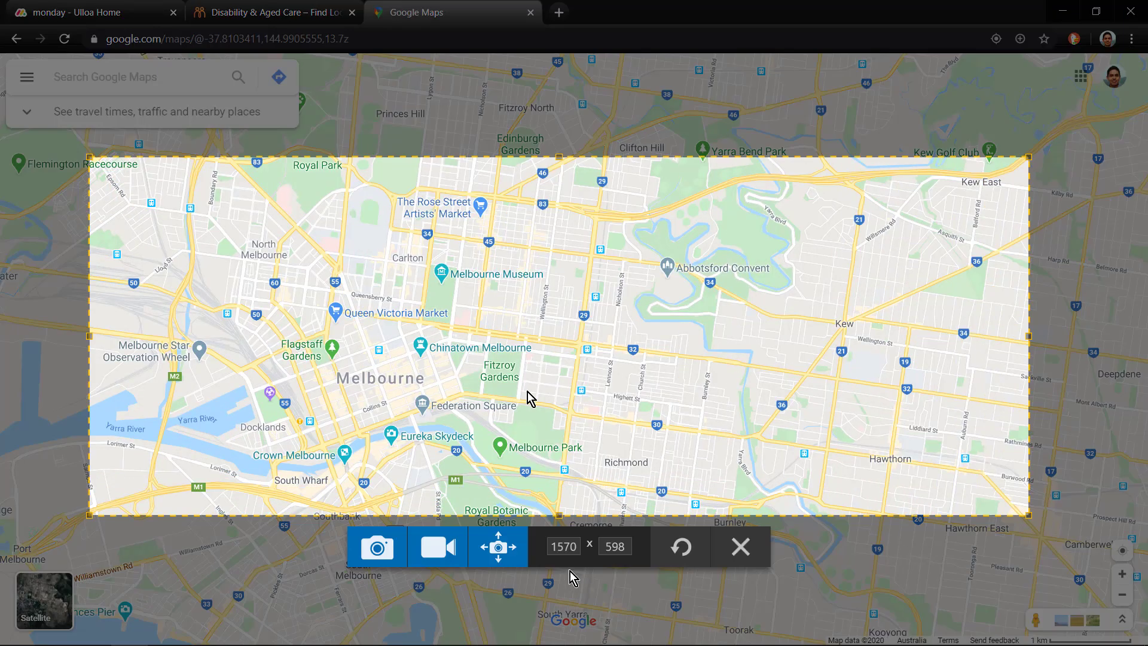
pyautogui.click(491, 547)
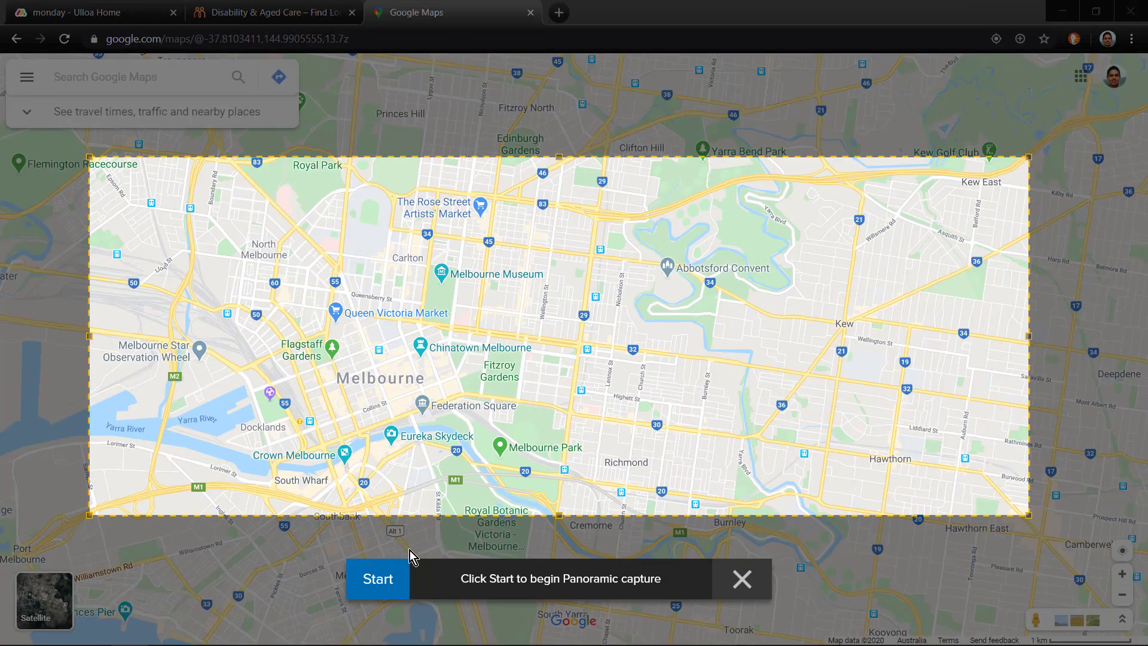
pyautogui.click(381, 578)
# Step: Pan the map east toward Box Hill, then west past Prahran to Port Phillip Bay
pyautogui.moveTo(1114, 425); pyautogui.dragTo(343, 413)
pyautogui.moveTo(923, 593); pyautogui.dragTo(866, 329)
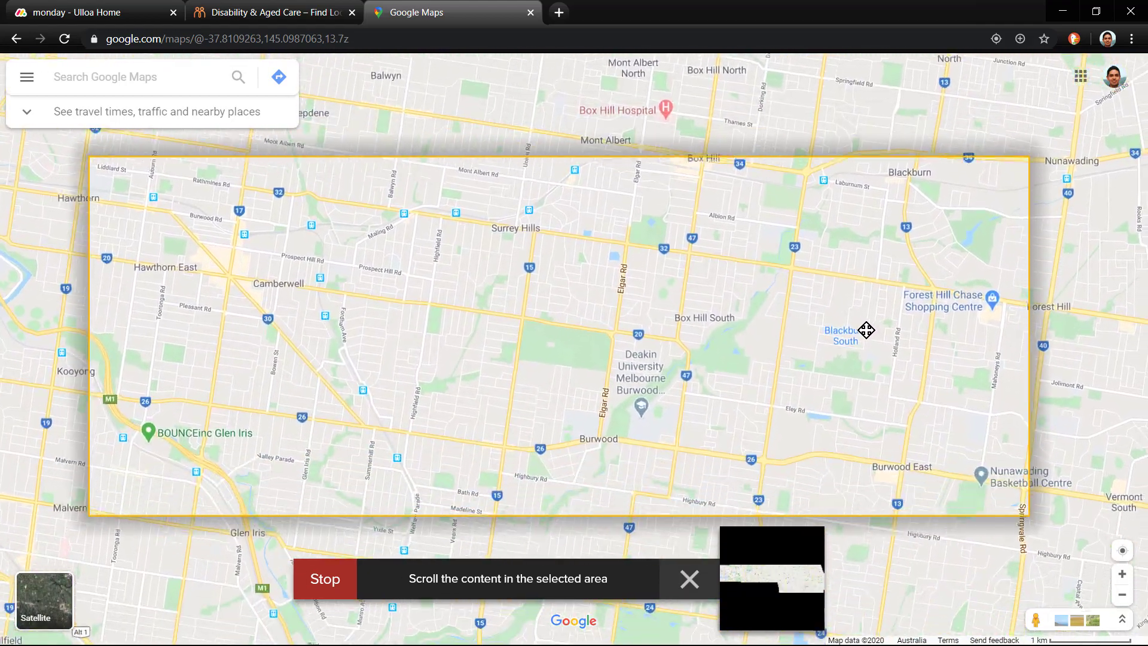
pyautogui.moveTo(902, 574); pyautogui.dragTo(1076, 542)
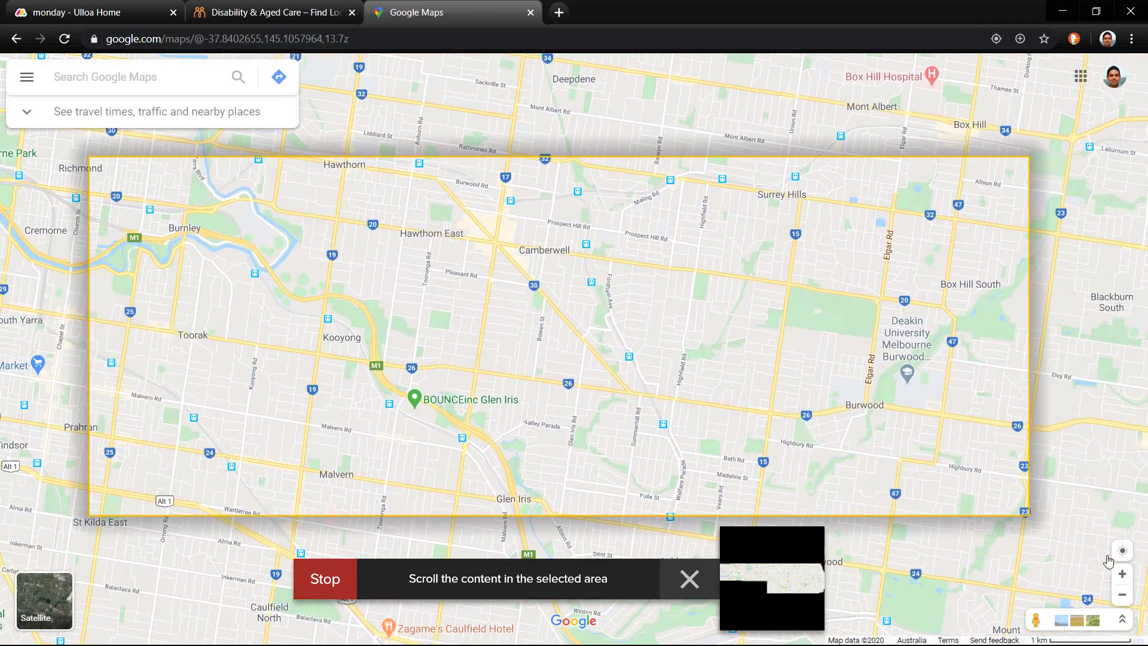
pyautogui.moveTo(885, 568); pyautogui.dragTo(1015, 563)
pyautogui.moveTo(859, 584); pyautogui.dragTo(997, 568)
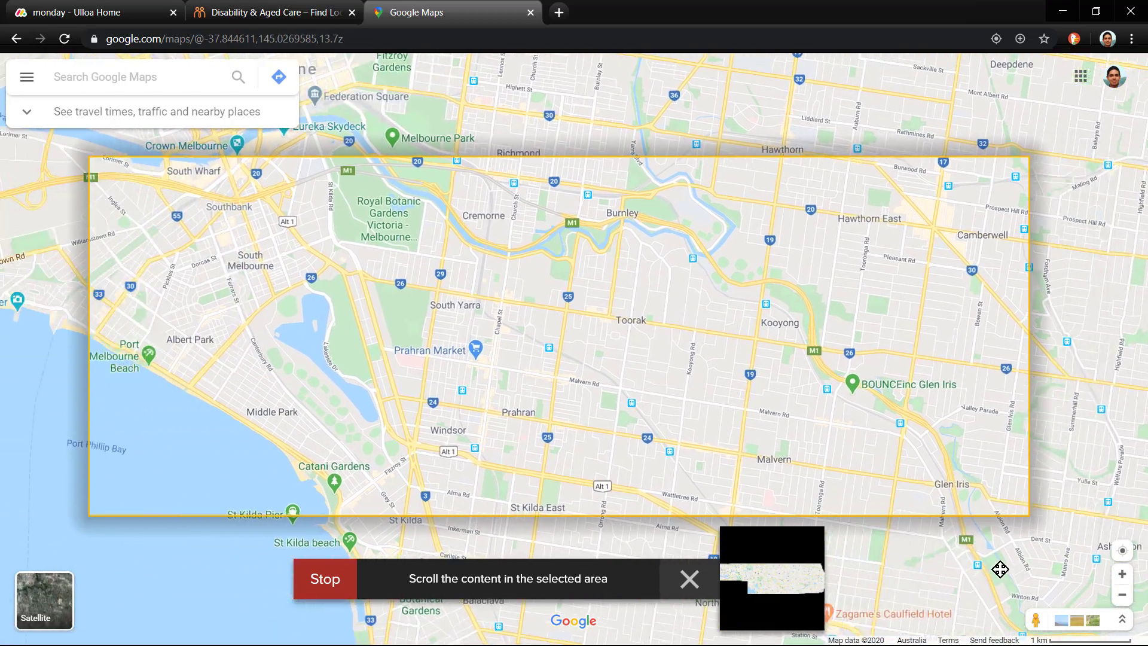
pyautogui.moveTo(771, 583); pyautogui.dragTo(1083, 565)
pyautogui.moveTo(821, 580); pyautogui.dragTo(919, 587)
# Step: Finish the Melbourne map panorama, zoom the 3697 x 1148 px result to 65% and pan across it
pyautogui.click(690, 598)
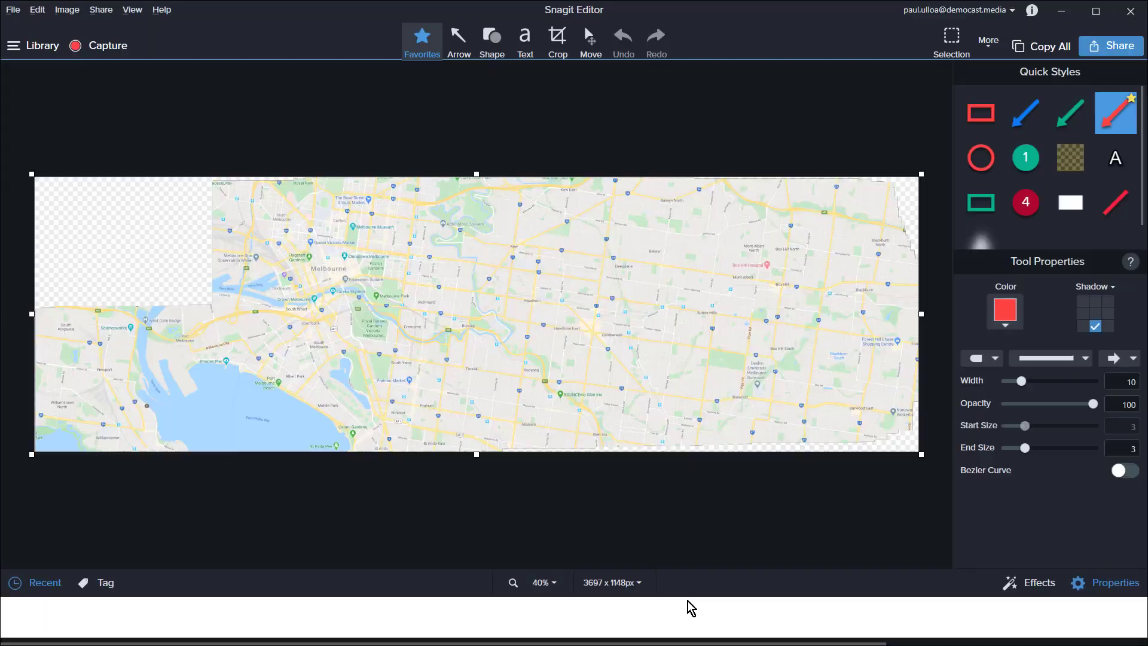
pyautogui.moveTo(496, 525); pyautogui.dragTo(509, 527)
pyautogui.moveTo(688, 564); pyautogui.dragTo(813, 563)
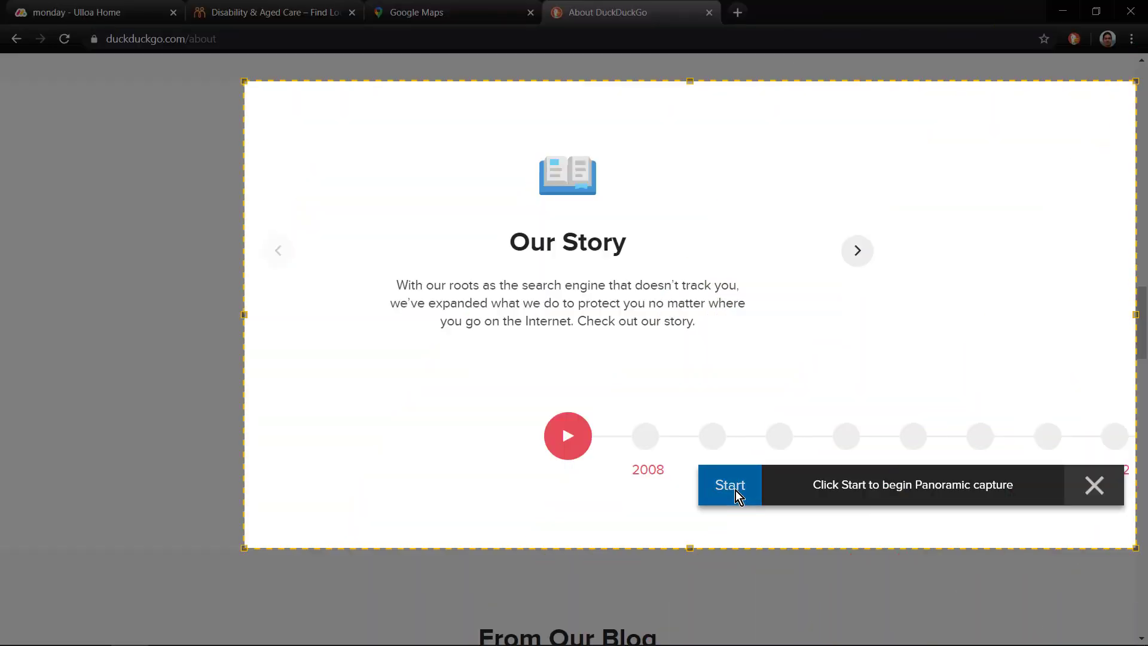
# Step: Start the panoramic capture on the DuckDuckGo timeline carousel and advance it past Our Story
pyautogui.click(735, 490)
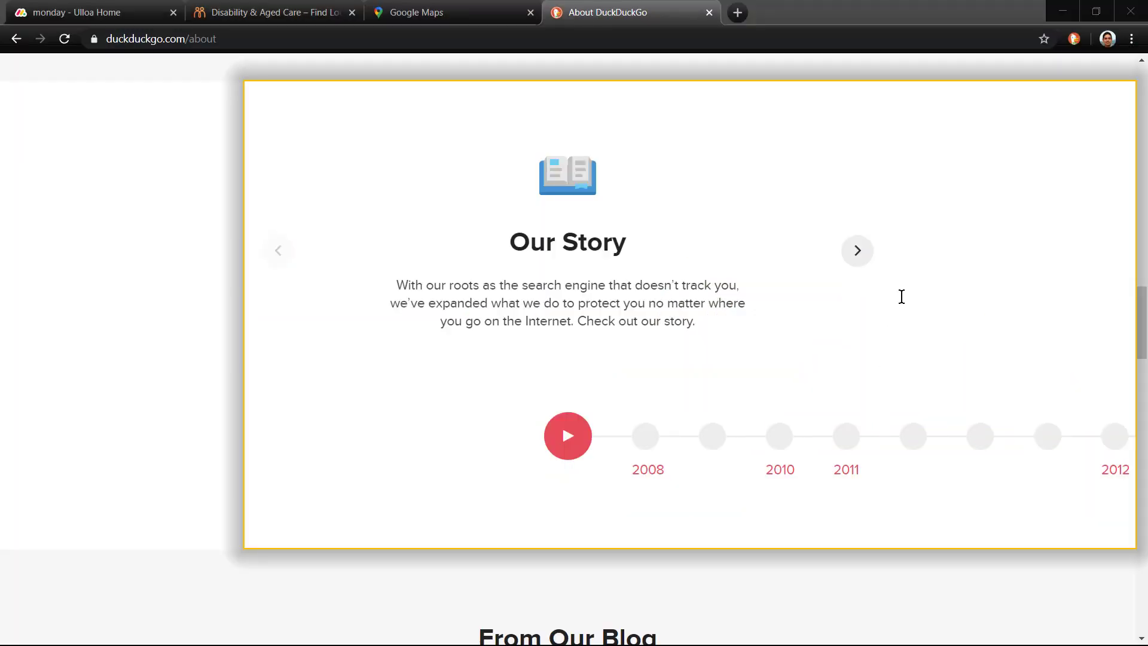
pyautogui.click(856, 251)
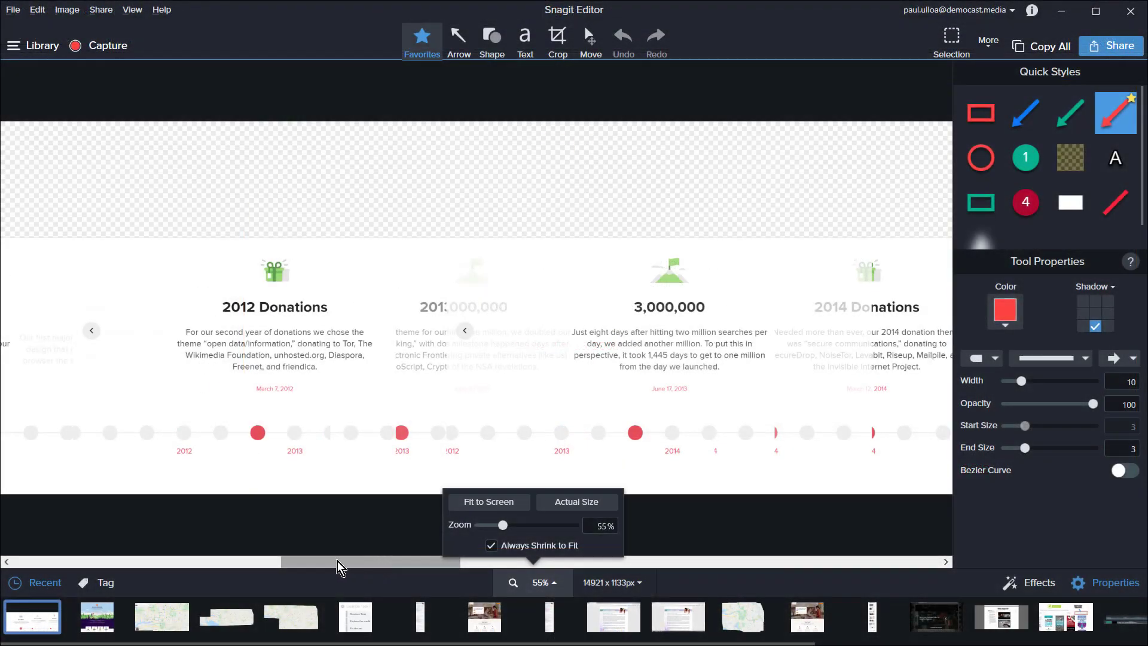
pyautogui.click(249, 561)
pyautogui.moveTo(282, 563); pyautogui.dragTo(198, 562)
pyautogui.moveTo(105, 566); pyautogui.dragTo(92, 566)
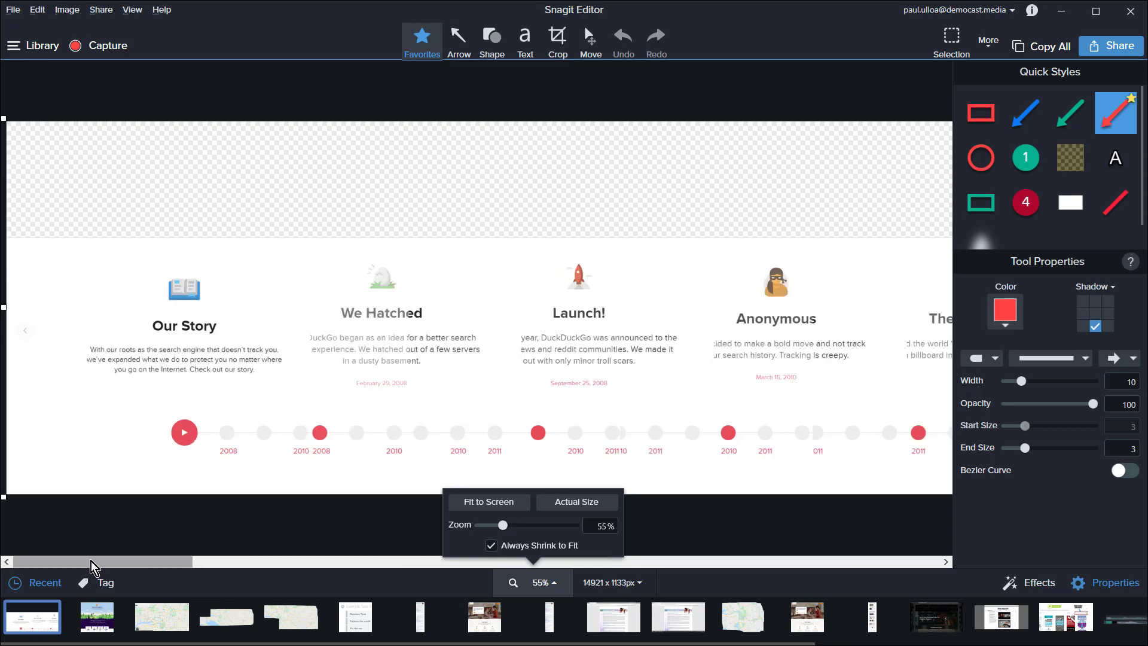